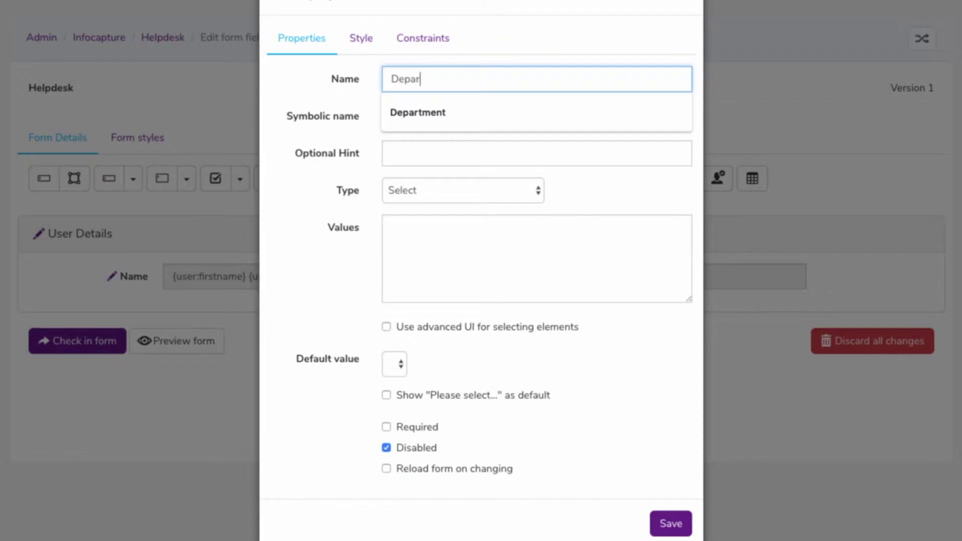
Name the new select field Department and give it the symbolic name department
{"action": "left_click", "coordinate": [434, 112]}
{"action": "left_click", "coordinate": [434, 112]}
{"action": "type", "text": "department"}
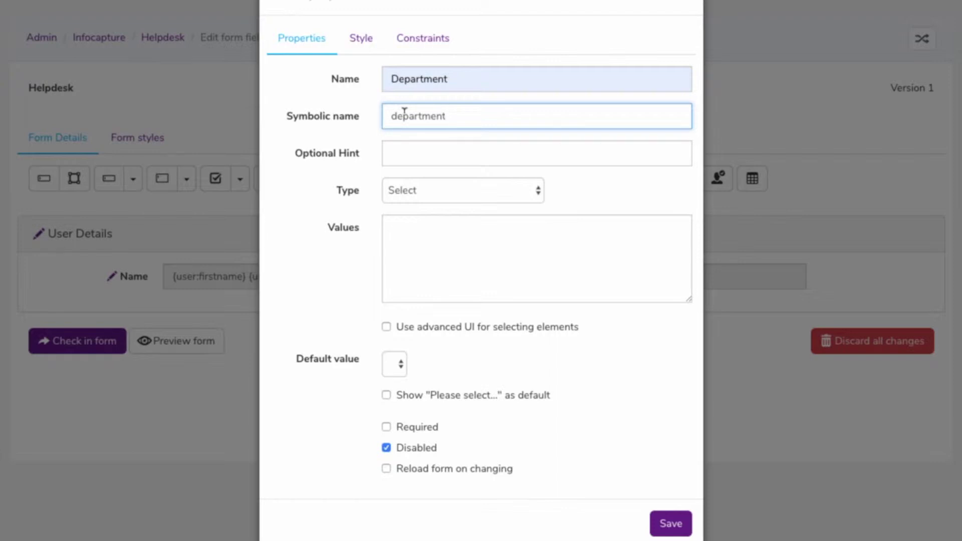
Enter Human Resources, IT, Marketing and Customer Services as the select field's values, one per line
{"action": "left_click", "coordinate": [455, 226]}
{"action": "left_click", "coordinate": [421, 192]}
{"action": "left_click", "coordinate": [431, 243]}
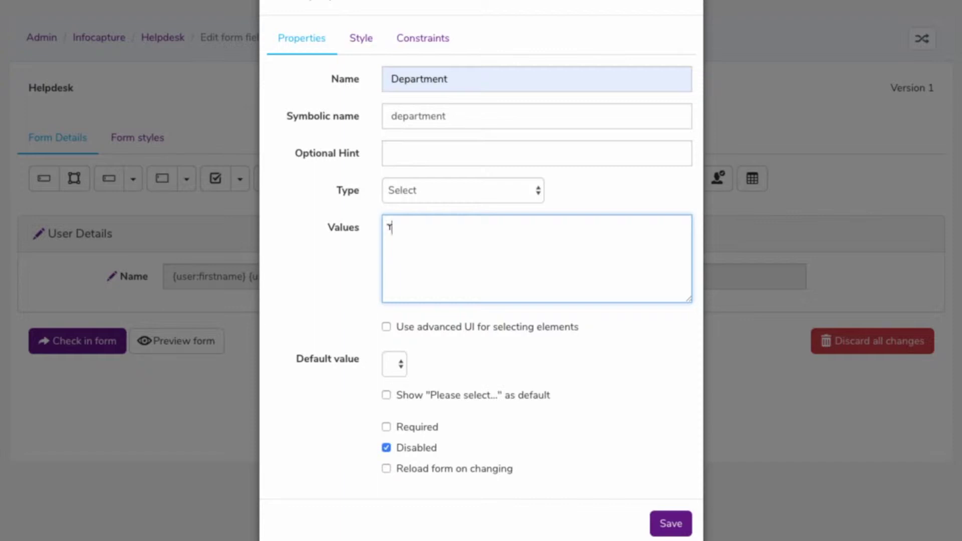
{"action": "type", "text": "Human Resources"}
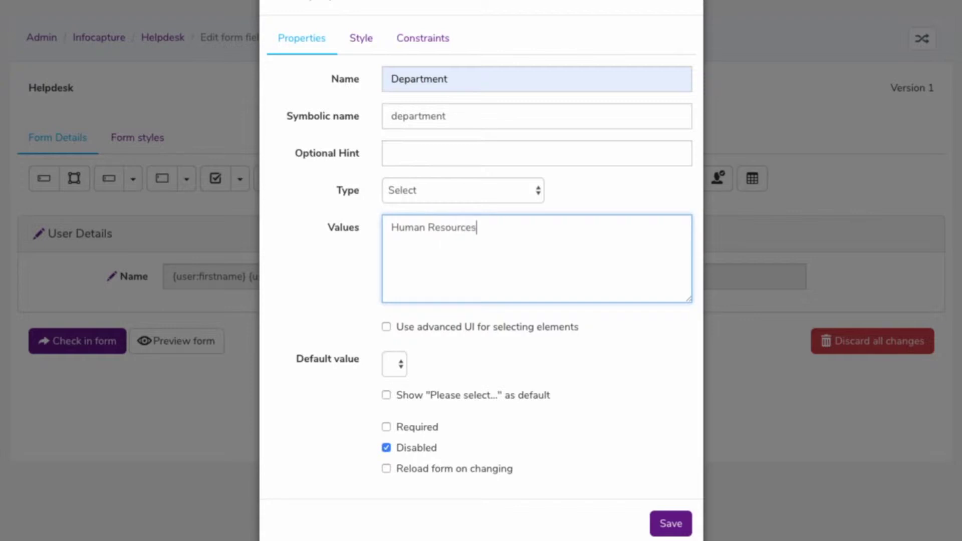
{"action": "key", "text": "Return"}
{"action": "type", "text": "IT"}
{"action": "key", "text": "Return"}
{"action": "type", "text": "Marketing"}
{"action": "key", "text": "Return"}
{"action": "type", "text": "Customer Service"}
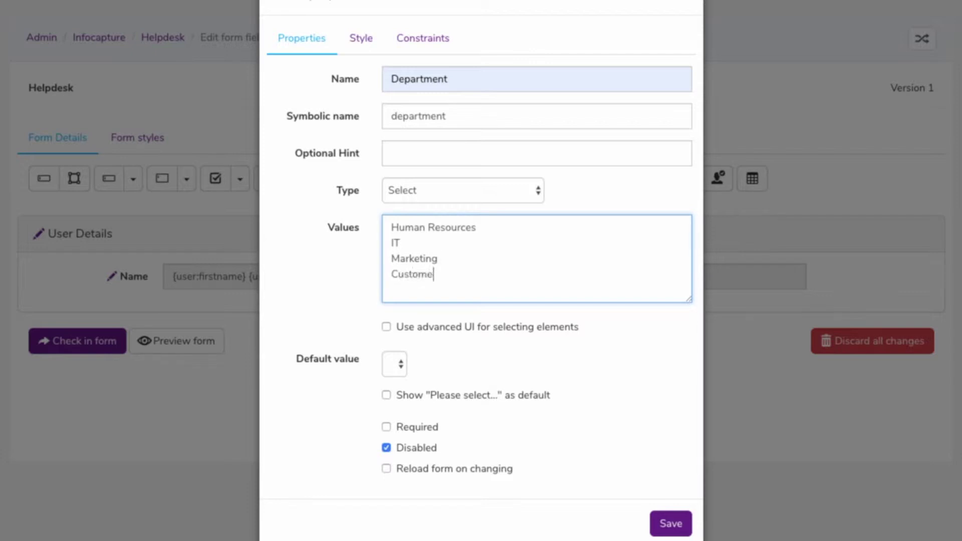
{"action": "type", "text": "s"}
Clear the Disabled option for the Department field and save the field
{"action": "left_click", "coordinate": [385, 448]}
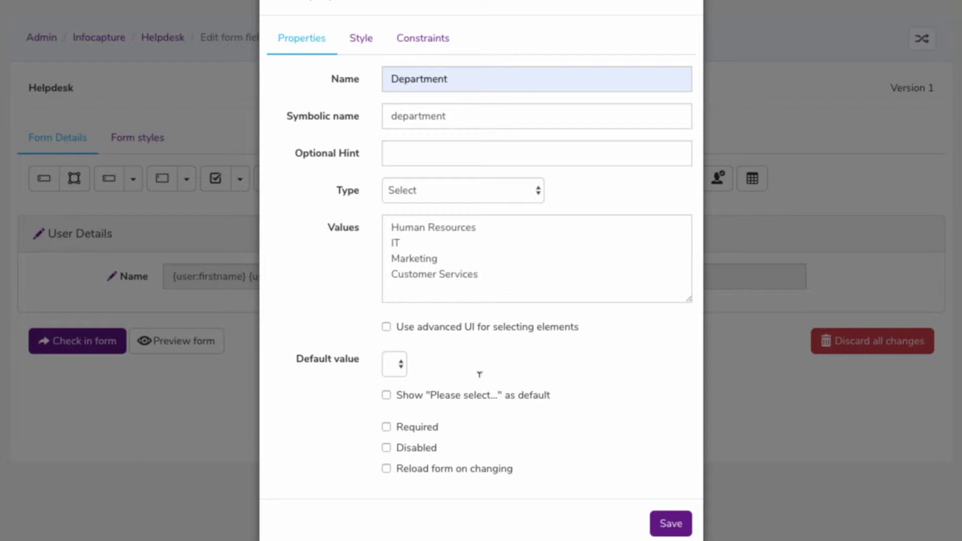
{"action": "left_click", "coordinate": [401, 370]}
{"action": "left_click", "coordinate": [667, 529]}
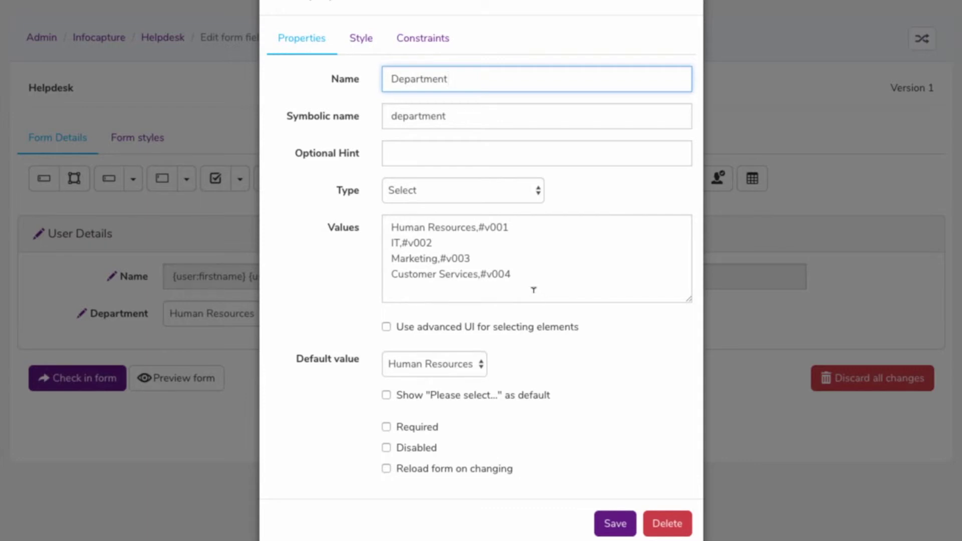
Make the Department field required, show "Please select..." as its default, and save the field
{"action": "left_click", "coordinate": [432, 364]}
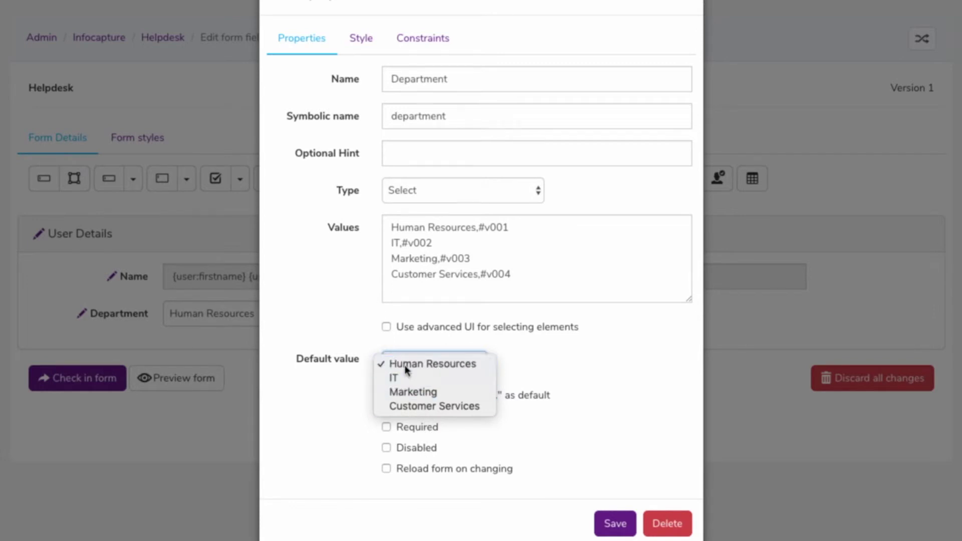
{"action": "left_click", "coordinate": [386, 427]}
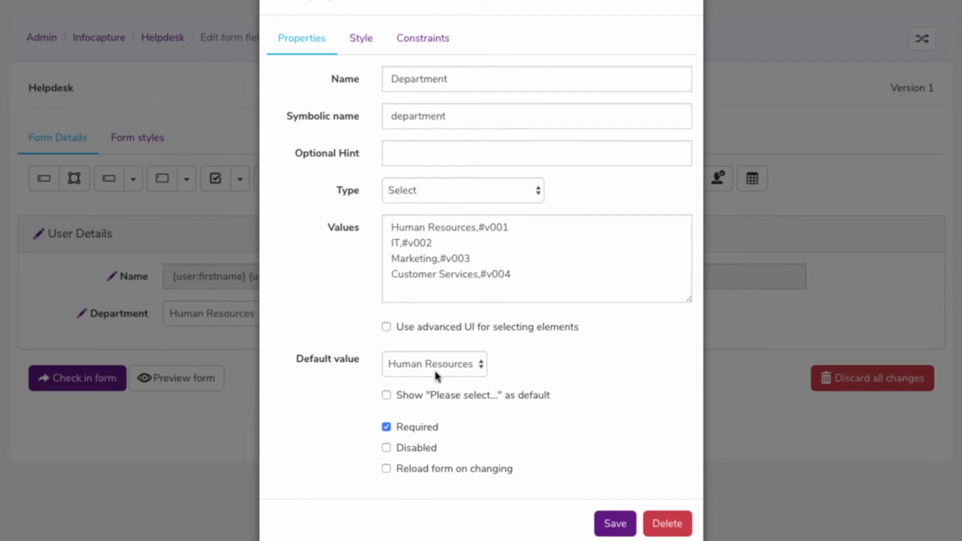
{"action": "left_click", "coordinate": [447, 369]}
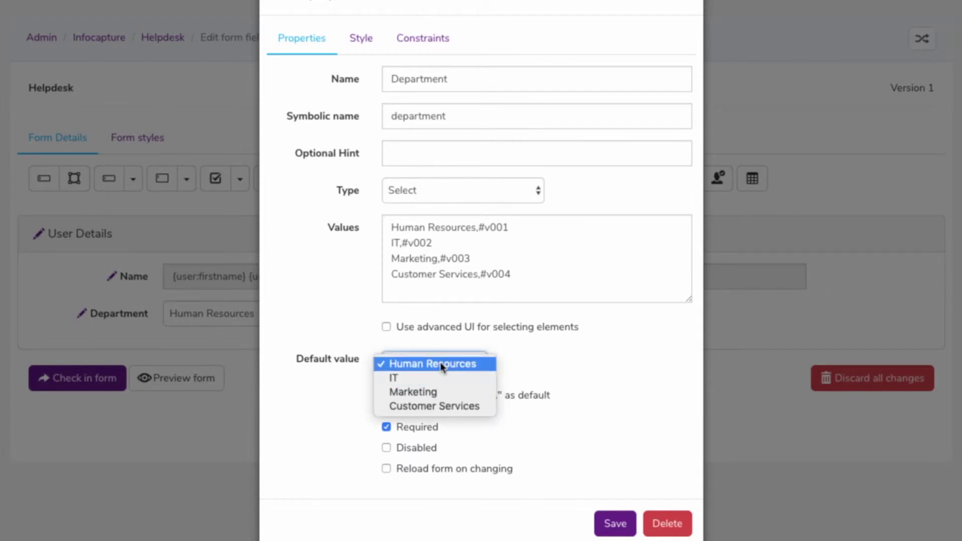
{"action": "left_click", "coordinate": [441, 363]}
{"action": "left_click", "coordinate": [386, 396]}
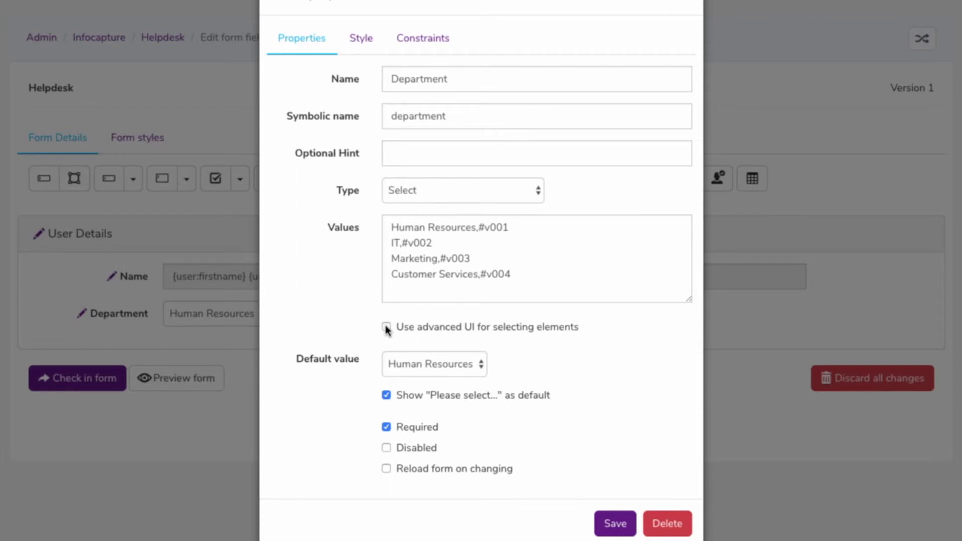
{"action": "left_click", "coordinate": [423, 38]}
{"action": "left_click", "coordinate": [305, 38]}
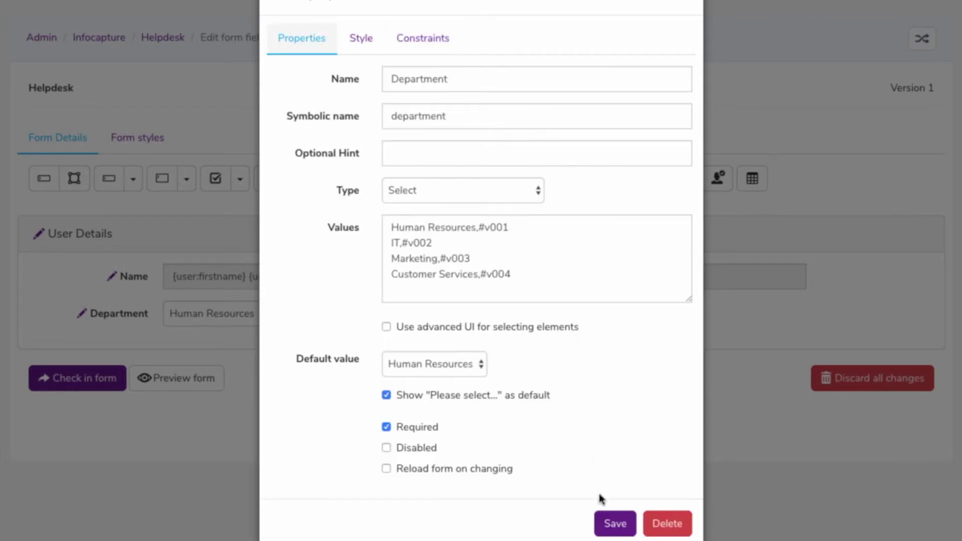
{"action": "left_click", "coordinate": [608, 528]}
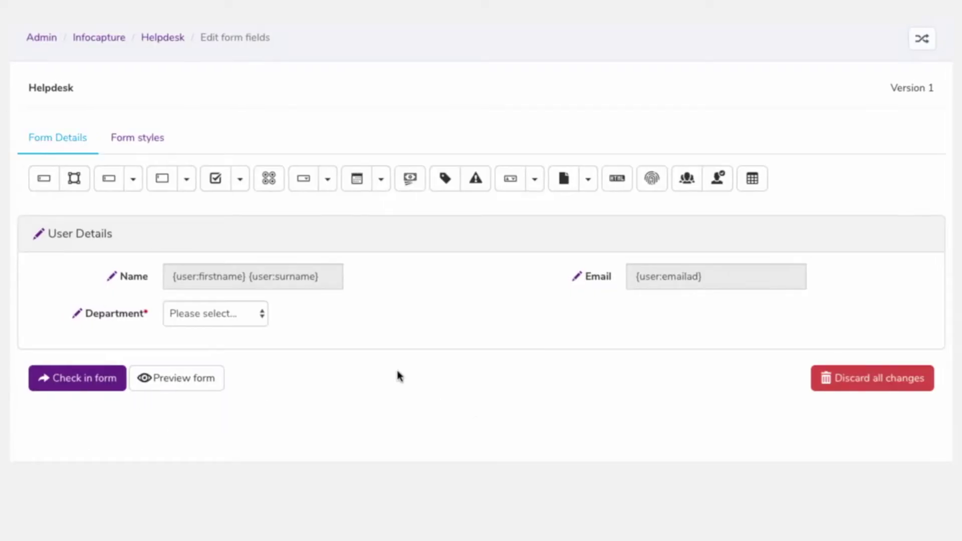
Look through the options of the Department dropdown on the form
{"action": "left_click", "coordinate": [235, 321]}
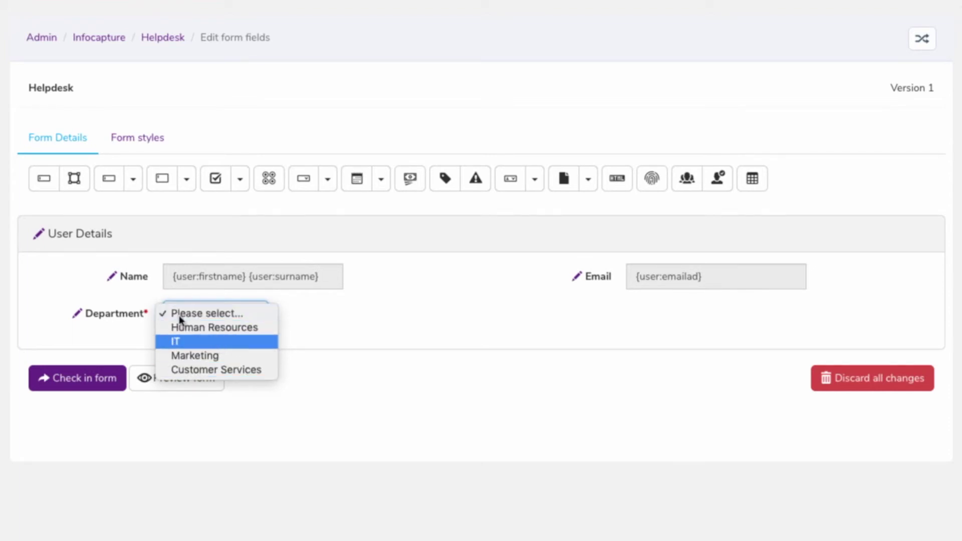
{"action": "left_click", "coordinate": [77, 315]}
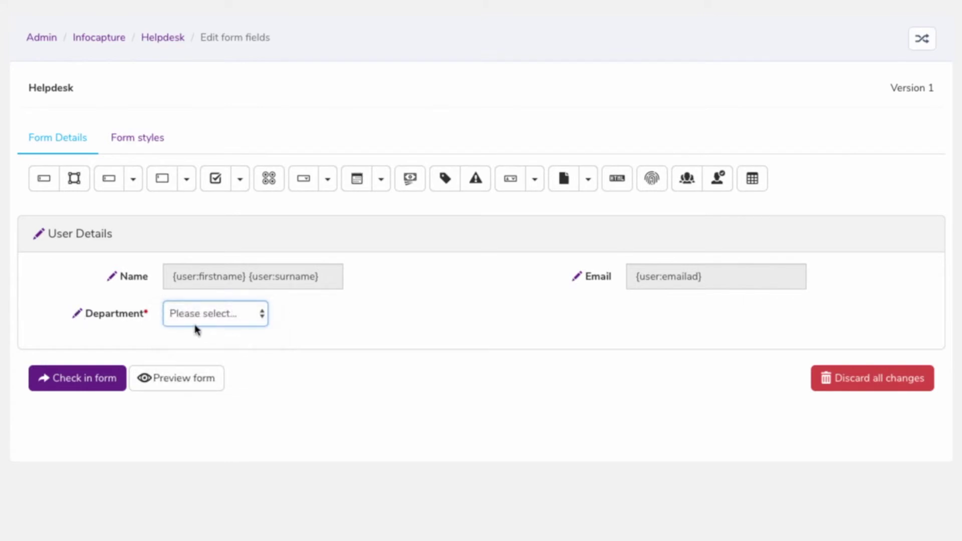
{"action": "left_click", "coordinate": [224, 324]}
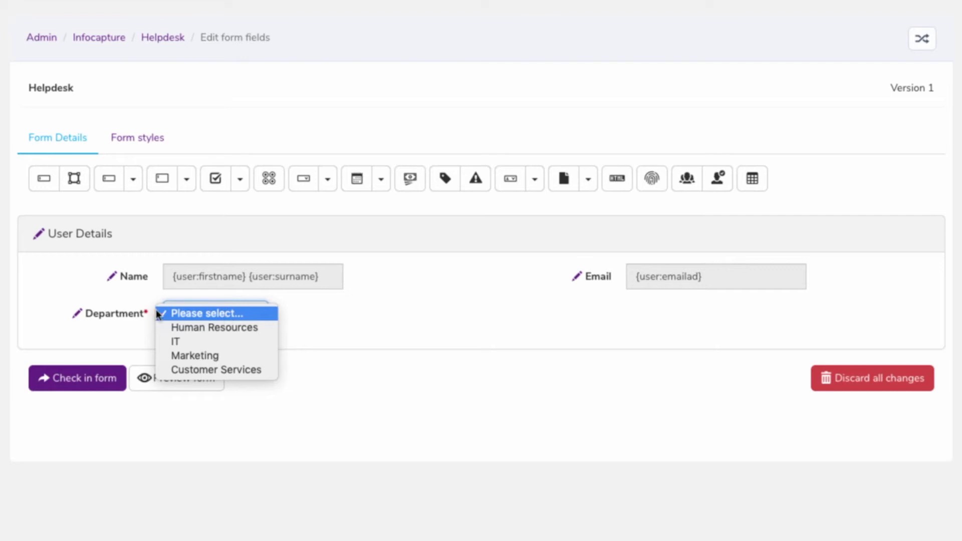
{"action": "left_click", "coordinate": [77, 315]}
Enable the advanced UI for selecting elements on the Department field and save it
{"action": "left_click", "coordinate": [78, 315]}
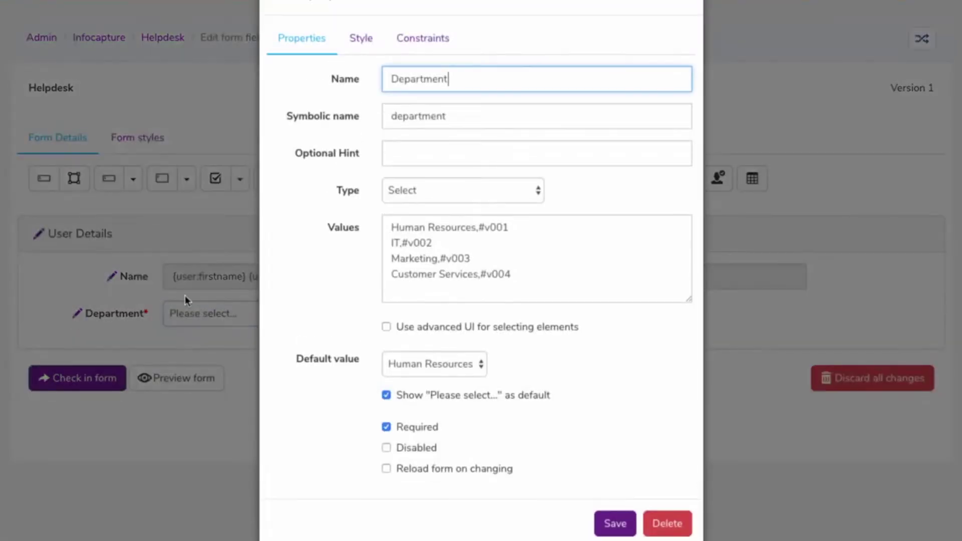
{"action": "left_click", "coordinate": [391, 330]}
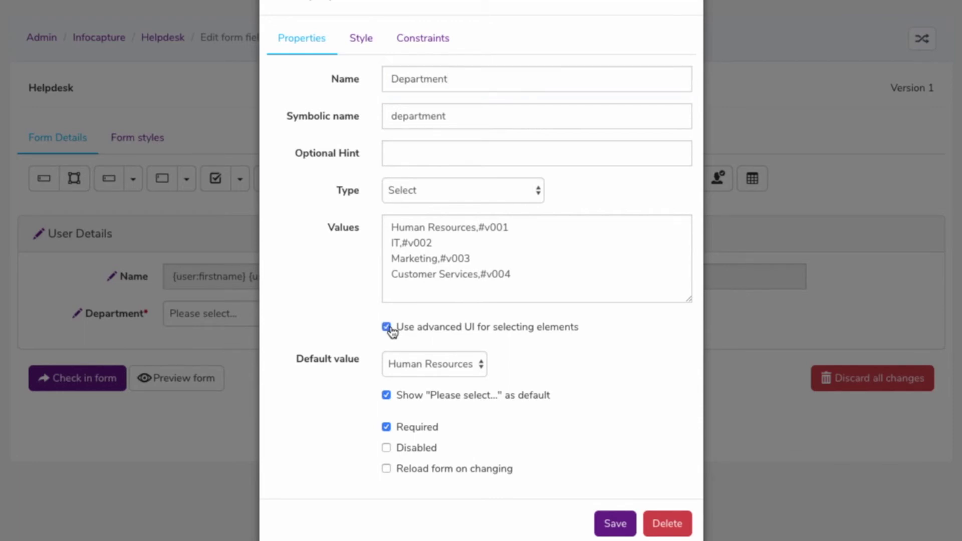
{"action": "left_click", "coordinate": [608, 524]}
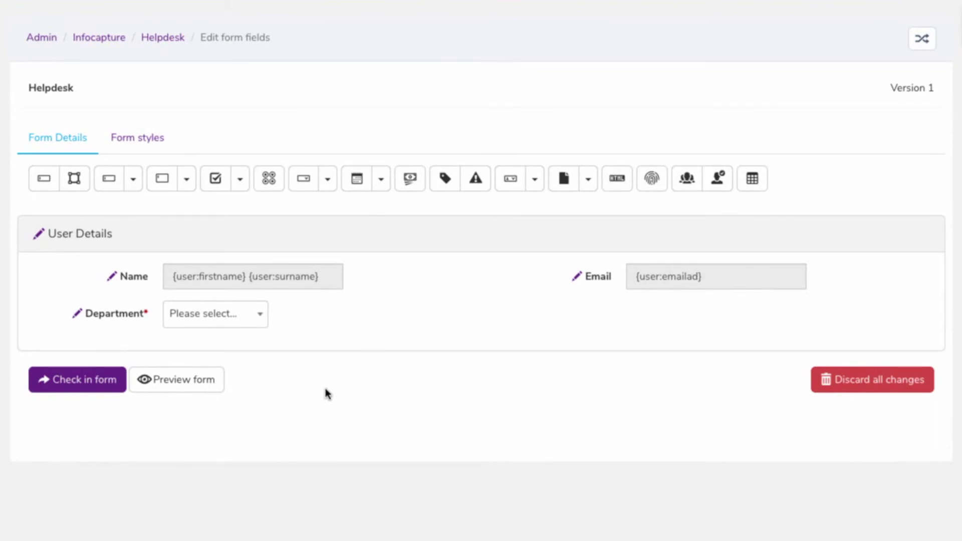
Search the Department dropdown for "hum" and clear the search text
{"action": "left_click", "coordinate": [260, 325]}
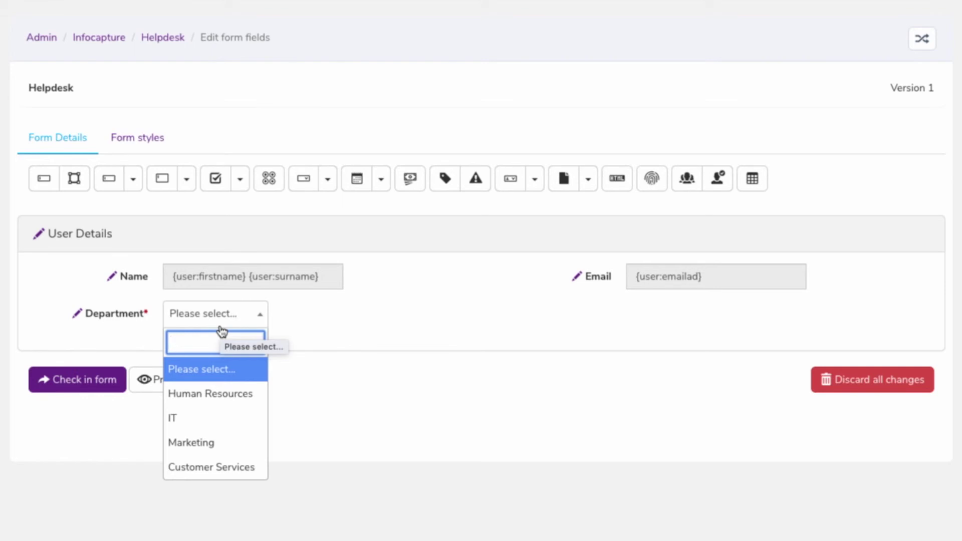
{"action": "type", "text": "hum"}
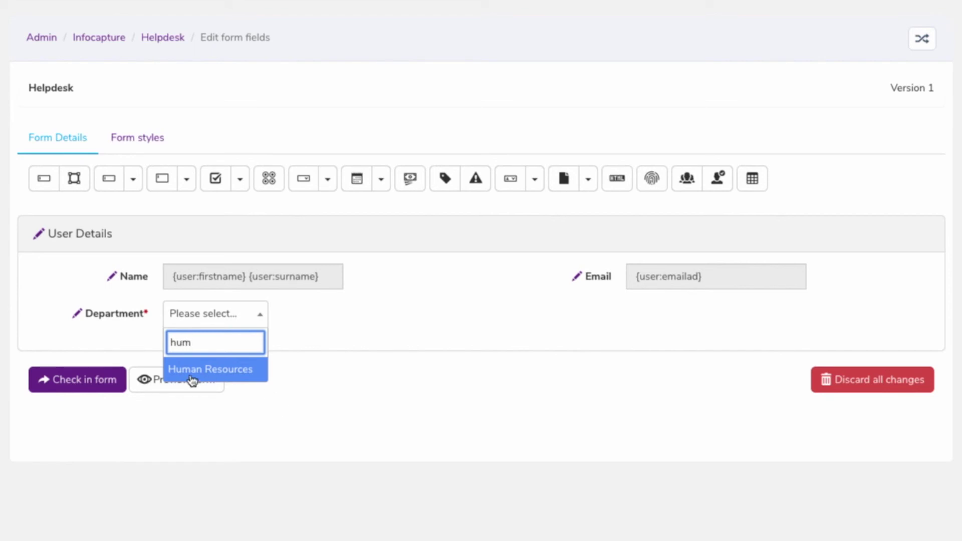
{"action": "double_click", "coordinate": [195, 335]}
{"action": "key", "text": "BackSpace"}
Turn off the advanced UI for selecting elements on the Department field and save it
{"action": "left_click", "coordinate": [84, 319]}
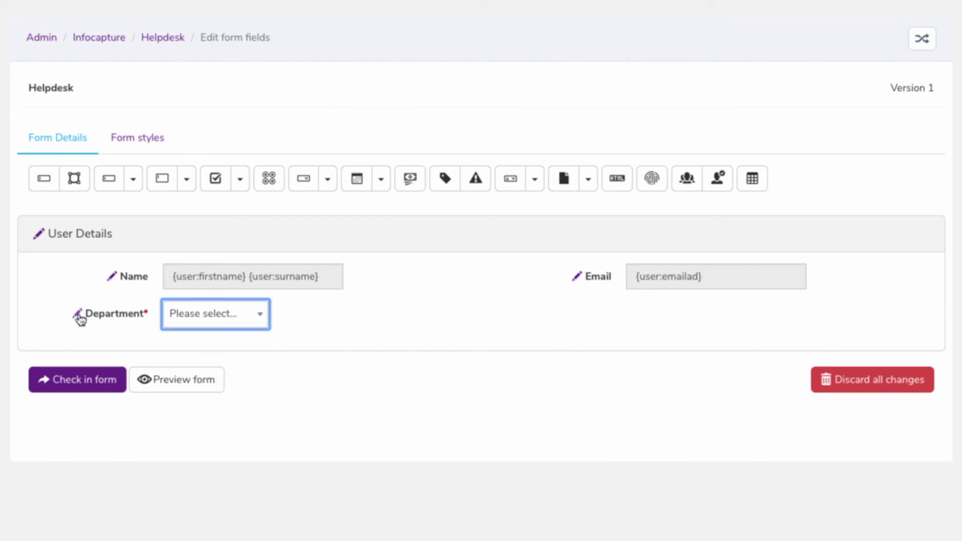
{"action": "left_click", "coordinate": [80, 320]}
{"action": "left_click", "coordinate": [397, 326]}
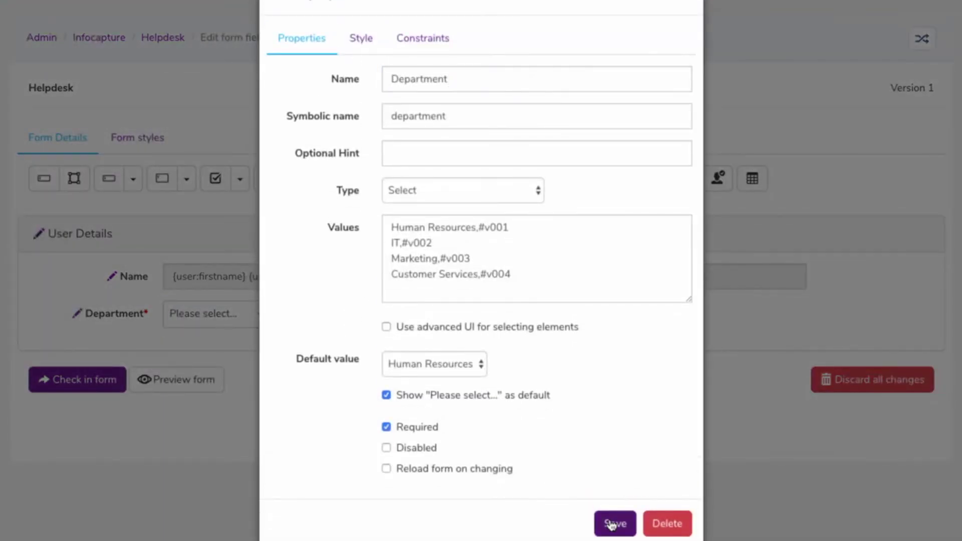
{"action": "left_click", "coordinate": [614, 523]}
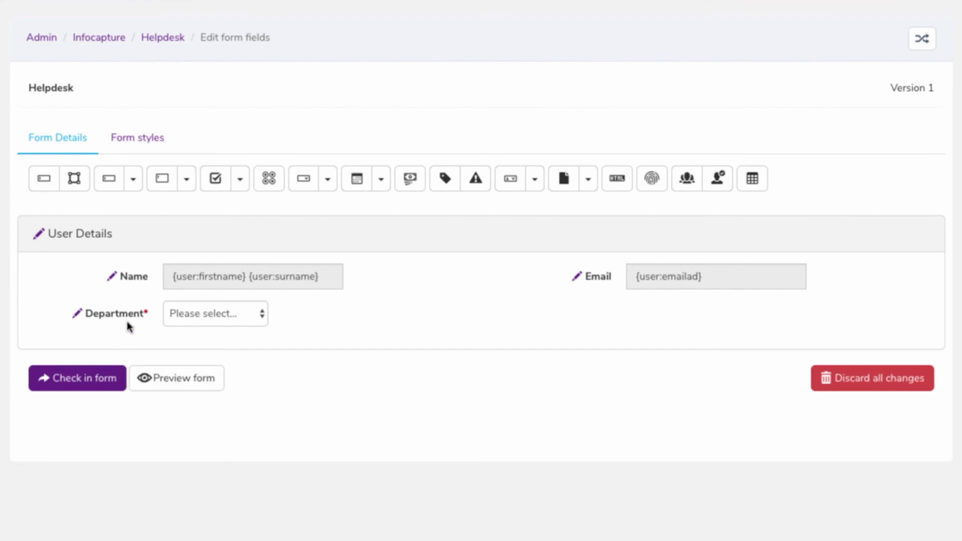
Set the Department field to reload the form on changing and save it
{"action": "left_click", "coordinate": [83, 316]}
{"action": "left_click", "coordinate": [78, 313]}
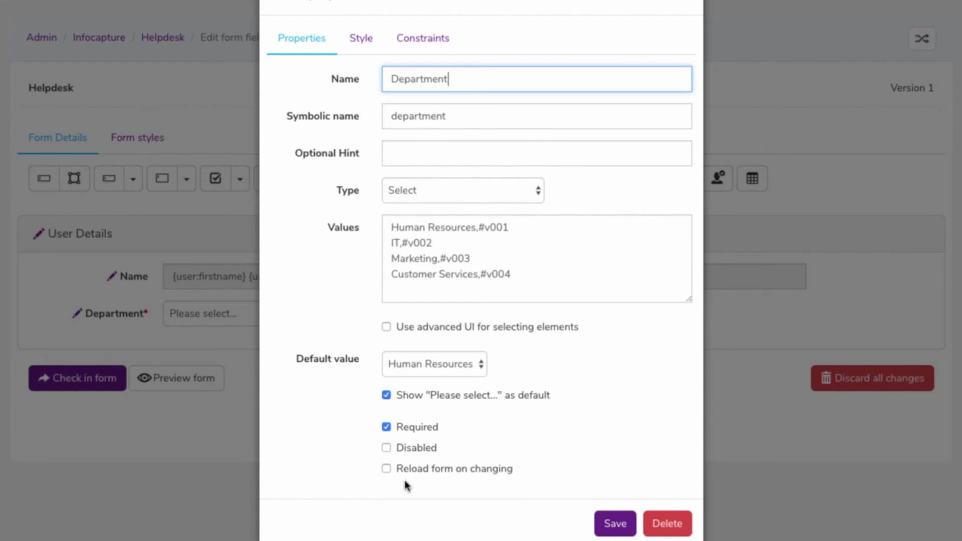
{"action": "left_click", "coordinate": [386, 469]}
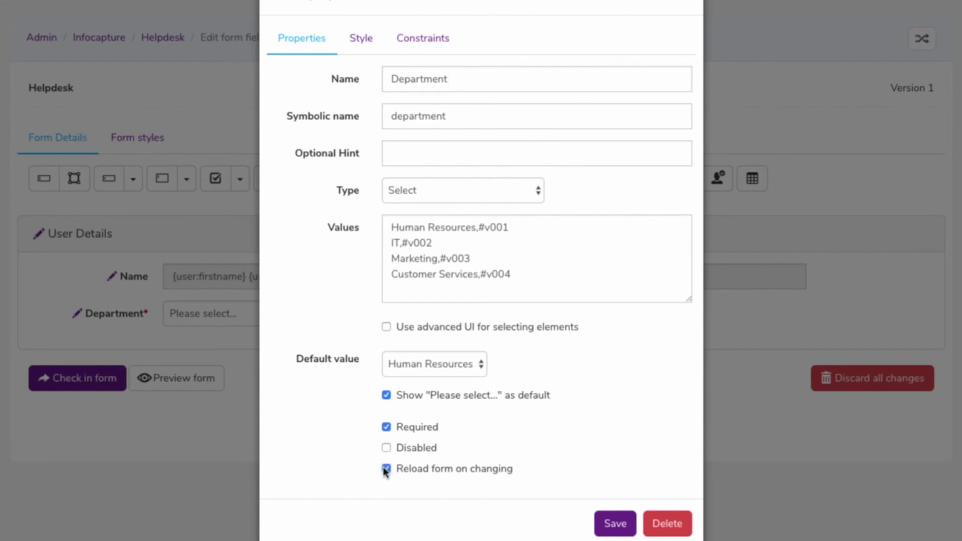
{"action": "left_click", "coordinate": [598, 527]}
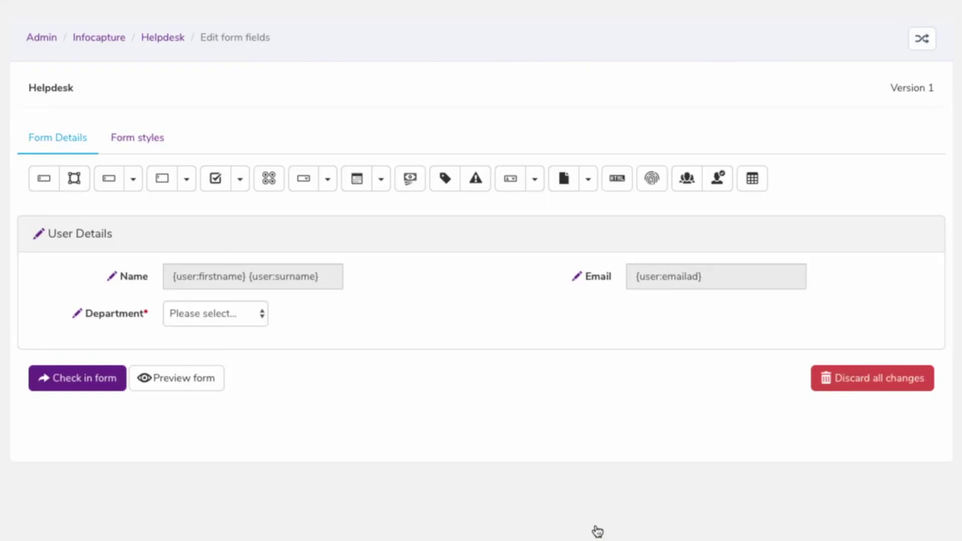